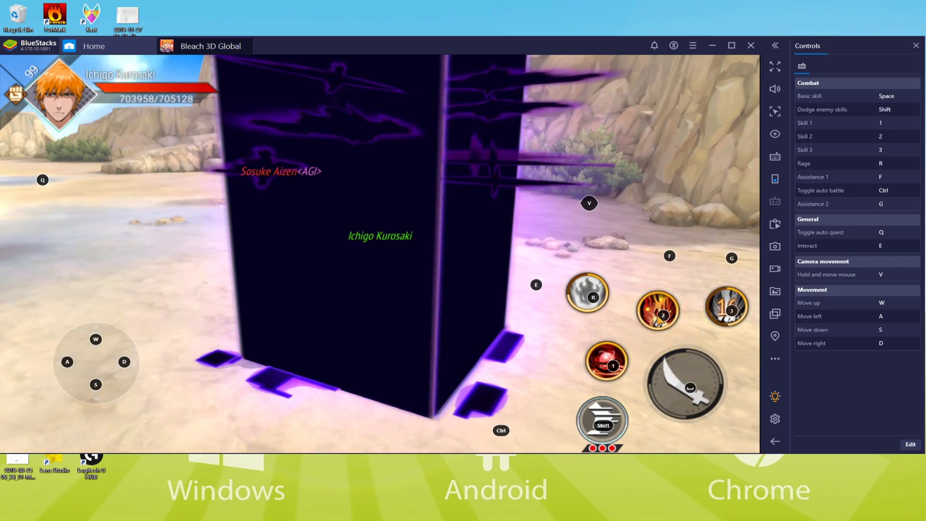
Step: Attack Sosuke Aizen with Skill 2, move forward towards him and trigger the Rage skill
{"action": "left_click", "coordinate": [658, 314]}
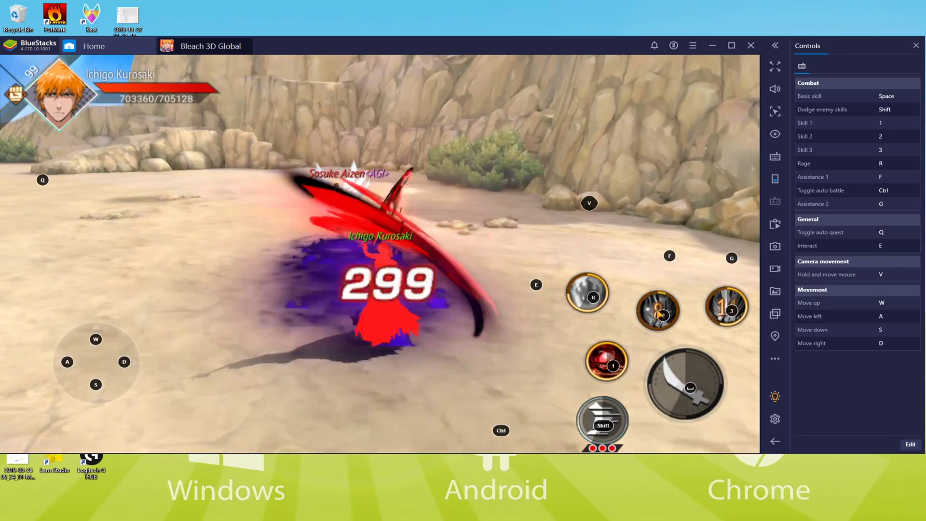
{"action": "key", "text": "w"}
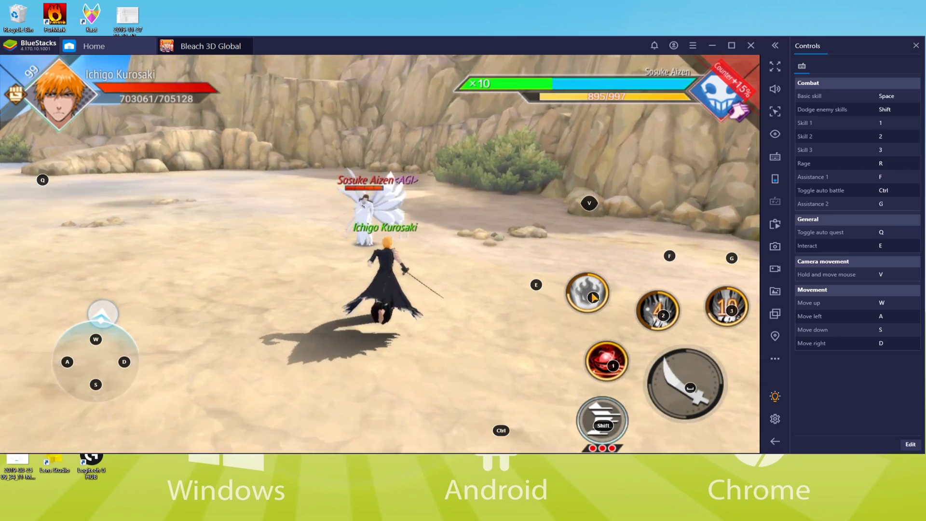
{"action": "left_click", "coordinate": [590, 294]}
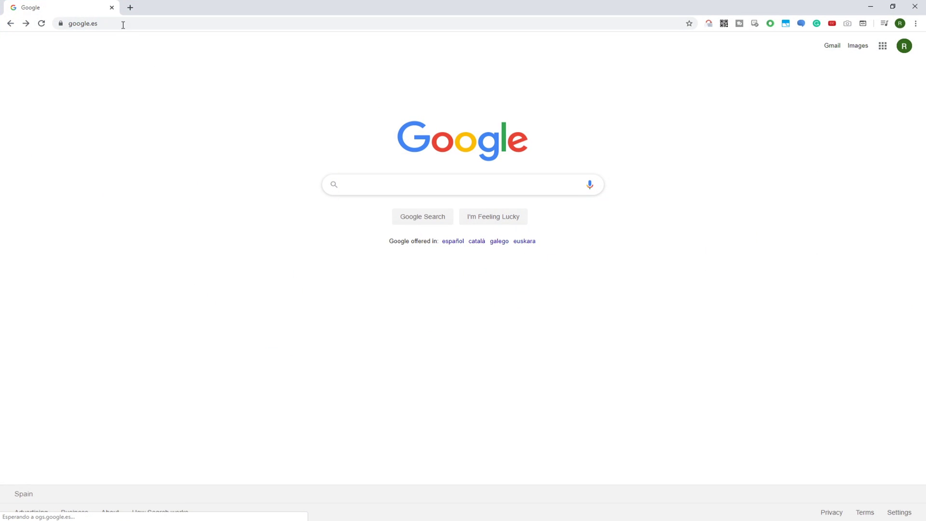
{"action": "left_click", "coordinate": [122, 24]}
{"action": "type", "text": "https://bstk.me/nUfxhY1xK"}
{"action": "key", "text": "Return"}
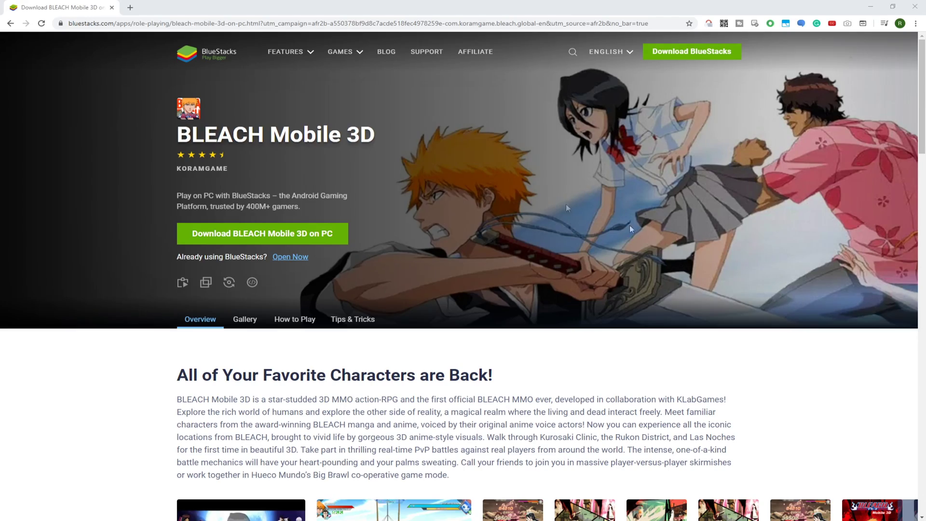
Step: Download BLEACH Mobile 3D for PC, run the downloaded BlueStacks installer and minimize the browser
{"action": "scroll", "coordinate": [298, 146], "scroll_direction": "down", "scroll_amount": 10}
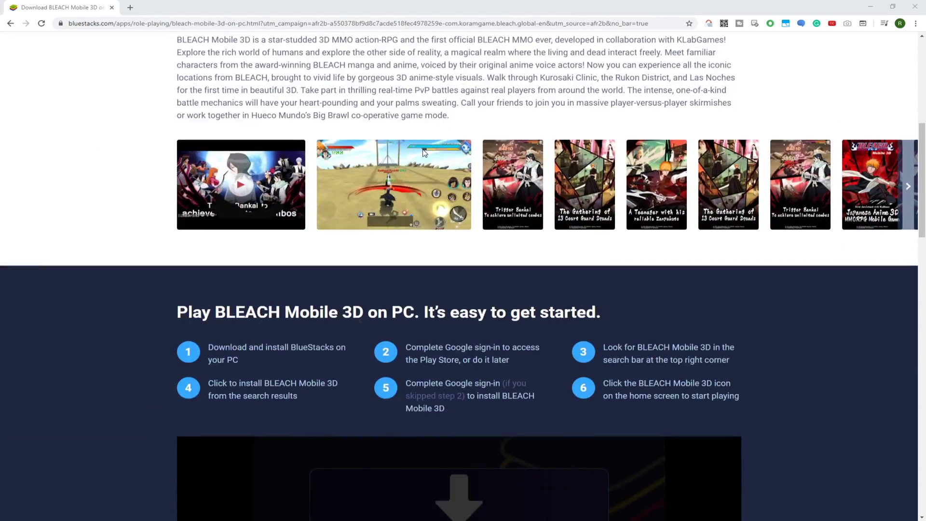
{"action": "scroll", "coordinate": [424, 153], "scroll_direction": "down", "scroll_amount": 15}
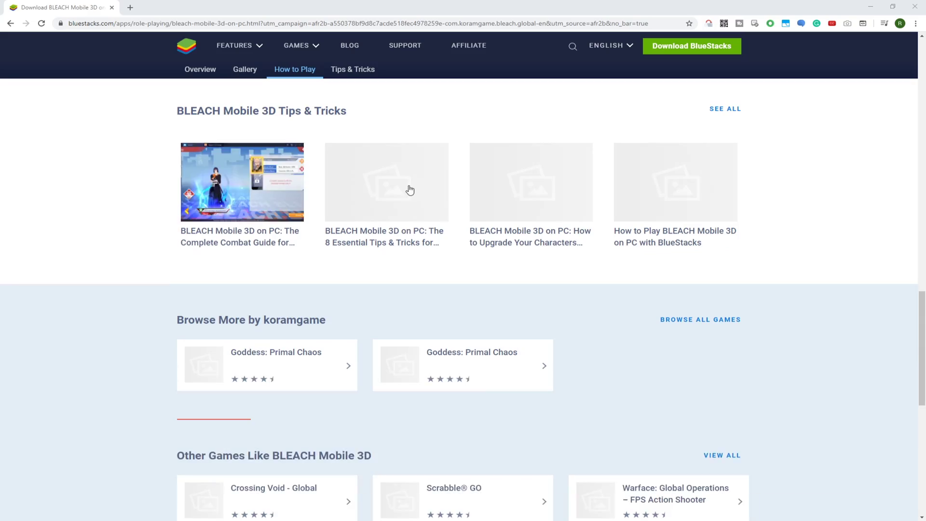
{"action": "scroll", "coordinate": [410, 190], "scroll_direction": "down", "scroll_amount": 4}
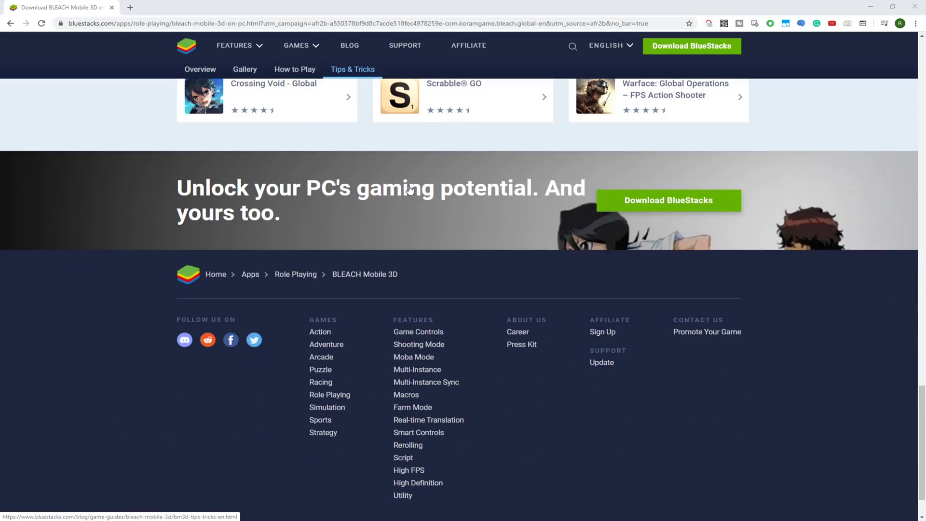
{"action": "scroll", "coordinate": [410, 189], "scroll_direction": "up", "scroll_amount": 20}
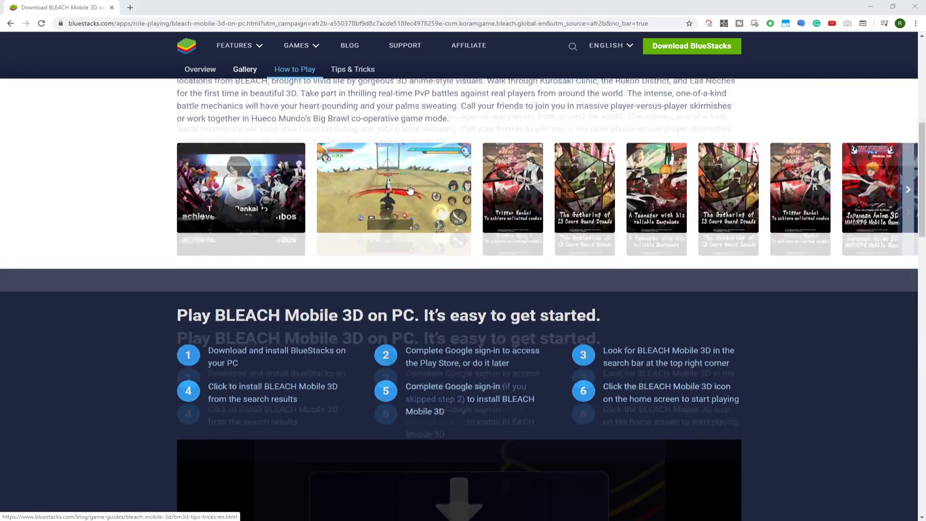
{"action": "scroll", "coordinate": [410, 189], "scroll_direction": "up", "scroll_amount": 6}
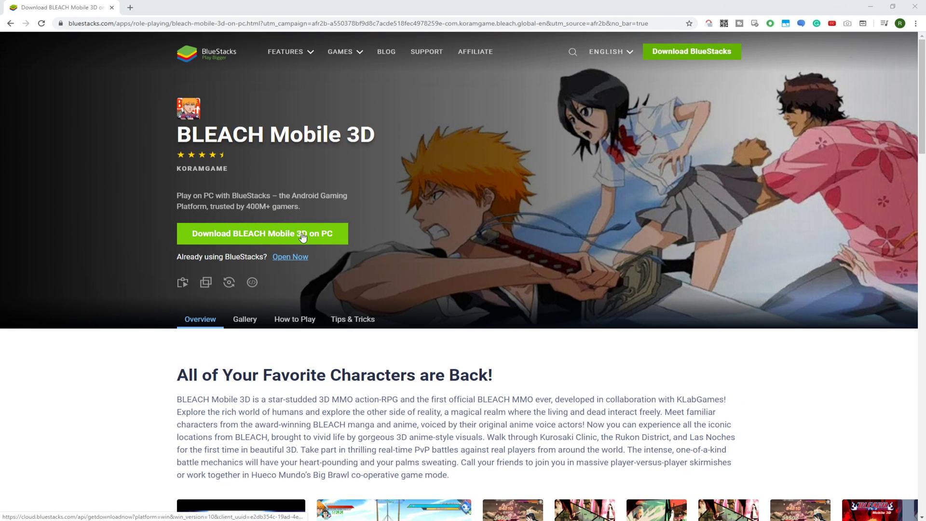
{"action": "left_click", "coordinate": [303, 235]}
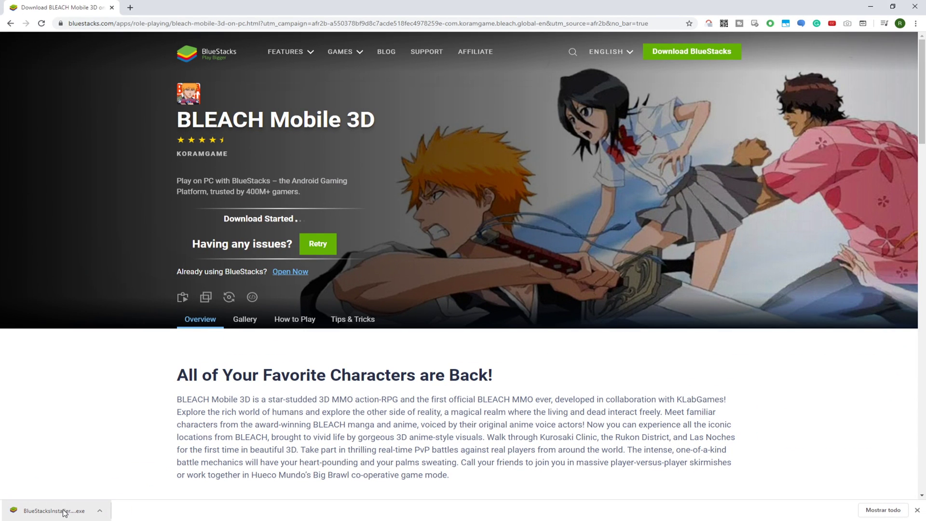
{"action": "left_click", "coordinate": [64, 512]}
{"action": "left_click", "coordinate": [871, 7]}
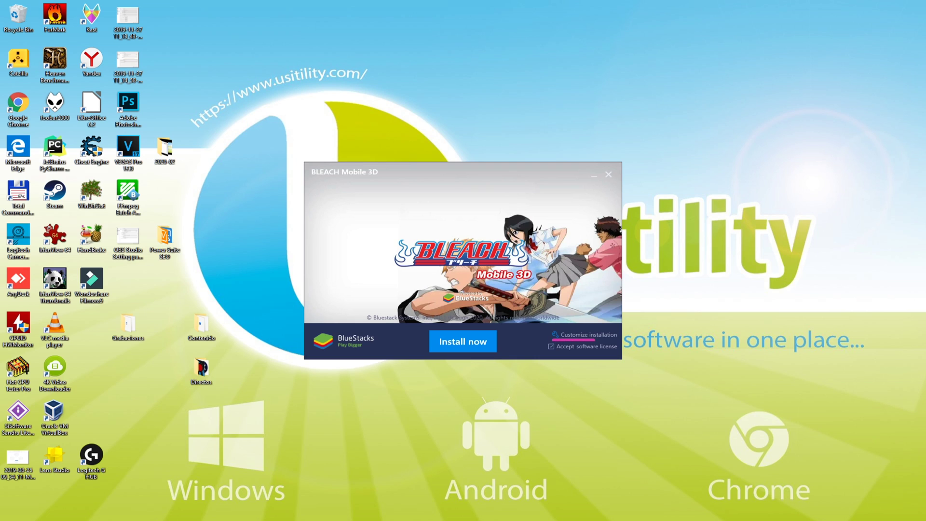
Step: Review the customized installation's data path without changing it, and start the BlueStacks installation
{"action": "left_click", "coordinate": [558, 335]}
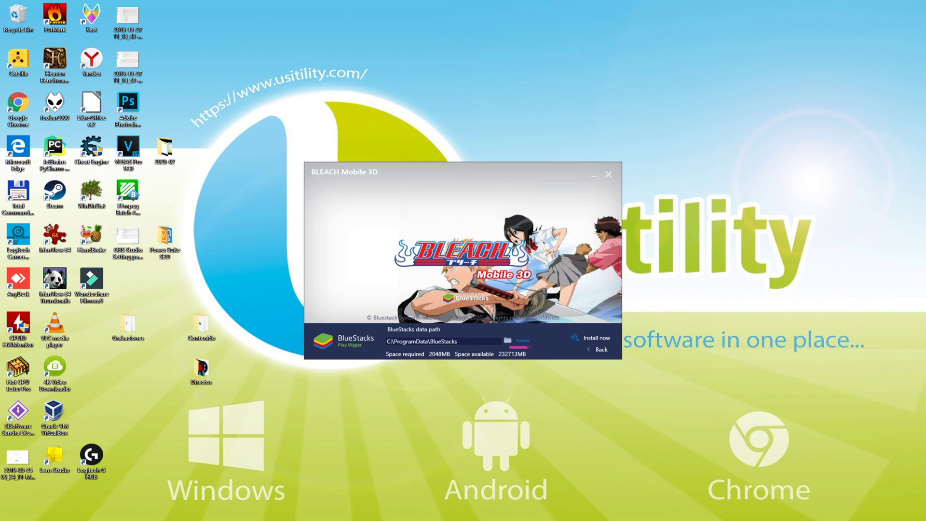
{"action": "left_click", "coordinate": [602, 352]}
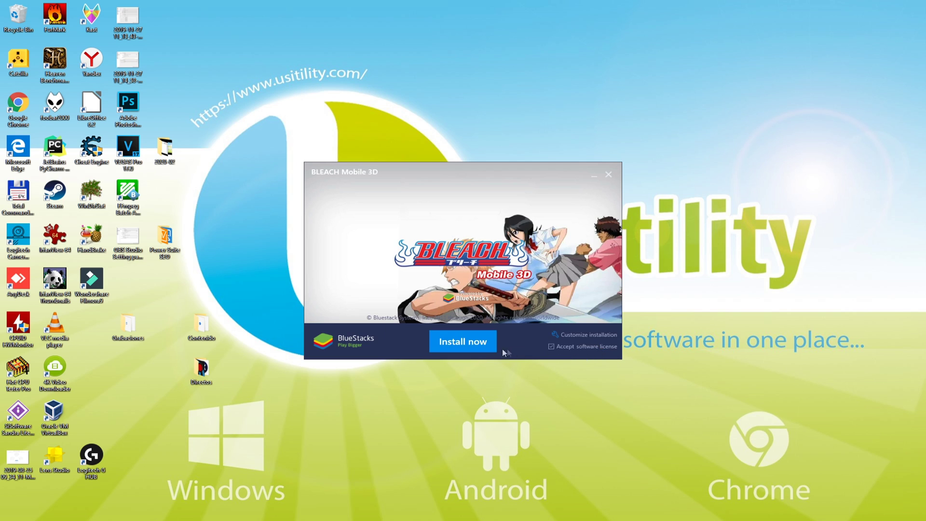
{"action": "left_click", "coordinate": [464, 345]}
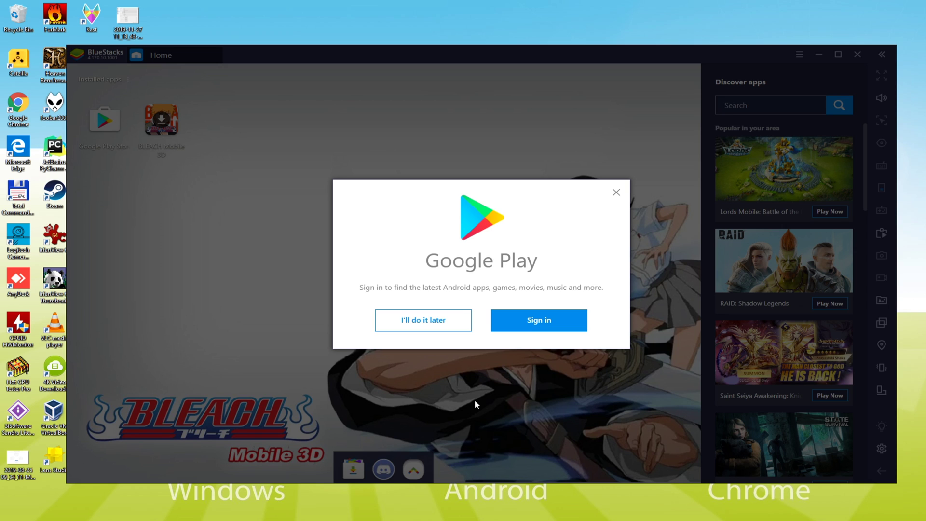
Step: Sign in to Google Play with a Google account and agree to the terms of service
{"action": "left_click", "coordinate": [567, 330]}
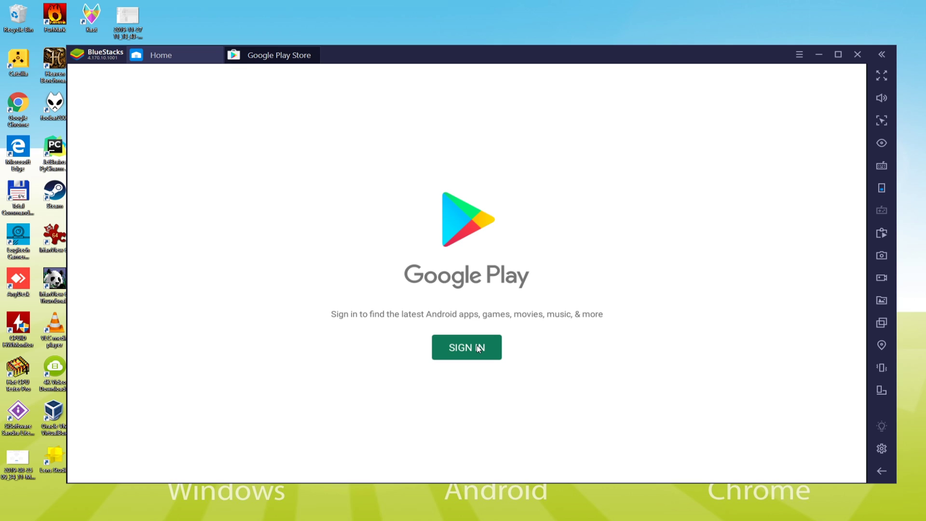
{"action": "left_click", "coordinate": [479, 349]}
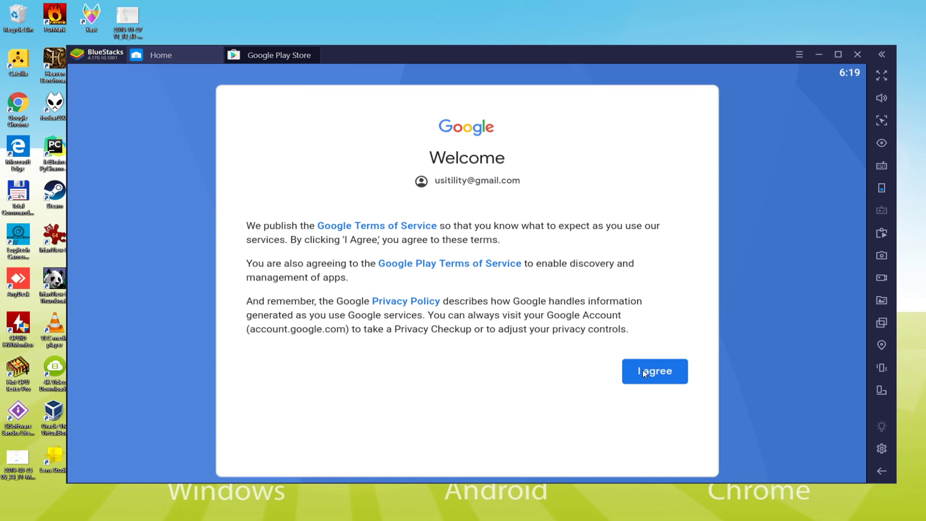
{"action": "left_click", "coordinate": [643, 371]}
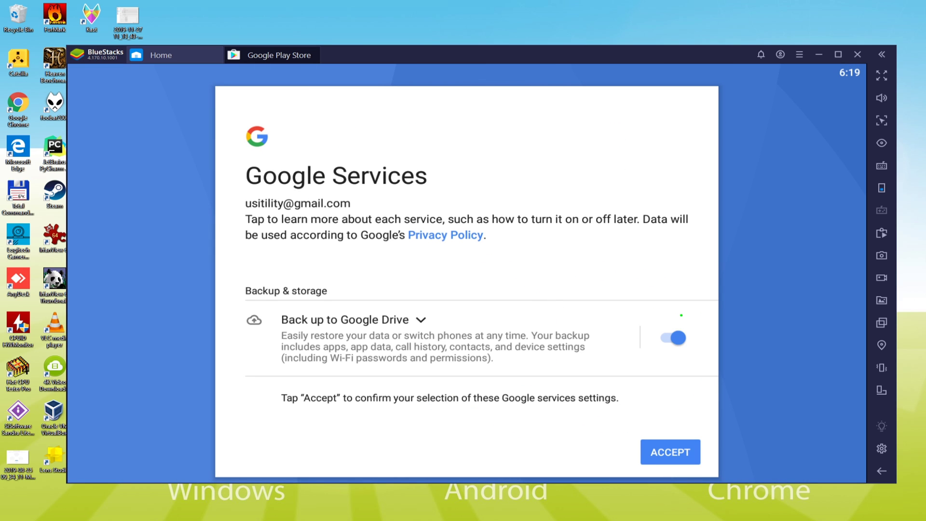
Step: Turn off Back up to Google Drive and accept the Google services settings
{"action": "mouse_move", "coordinate": [683, 315]}
{"action": "left_mouse_down"}
{"action": "mouse_move", "coordinate": [654, 349]}
{"action": "mouse_move", "coordinate": [686, 318]}
{"action": "left_mouse_up"}
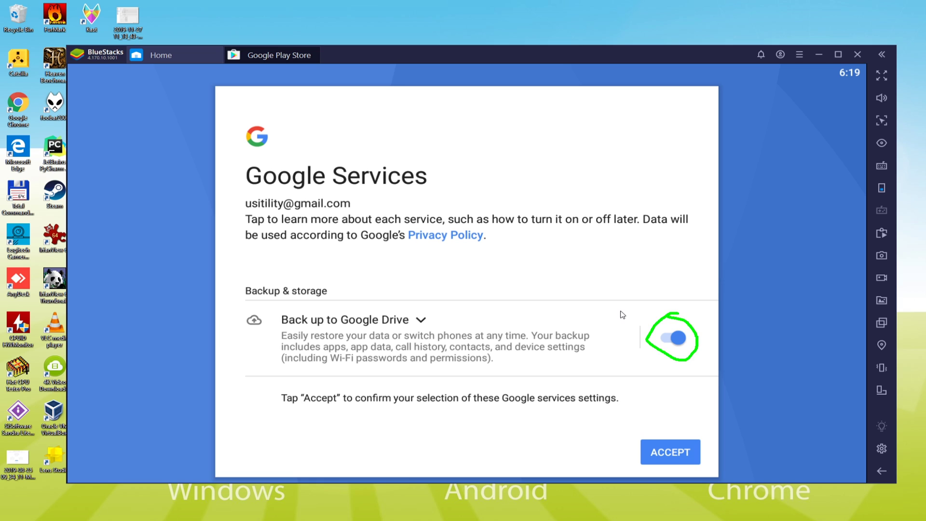
{"action": "key", "text": "Escape"}
{"action": "left_click", "coordinate": [685, 337]}
{"action": "left_click", "coordinate": [668, 453]}
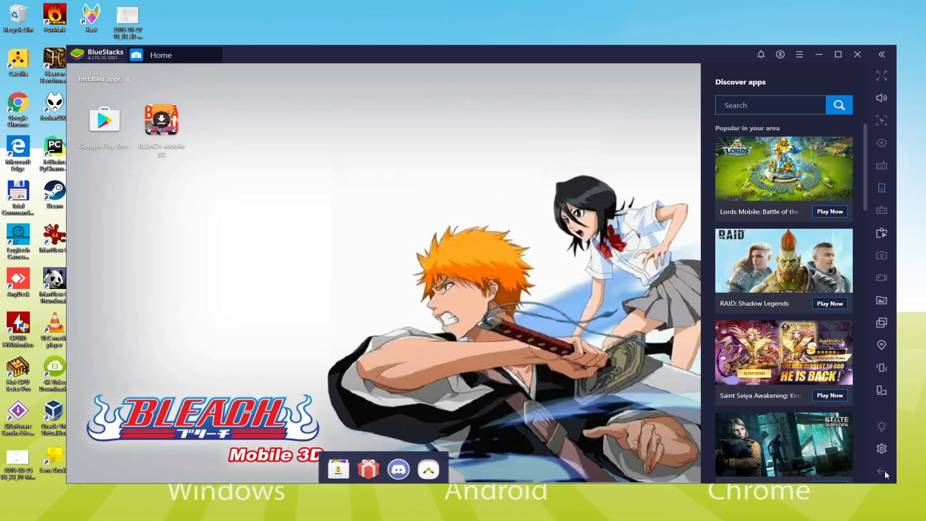
Step: Install BLEACH Mobile 3D from its Google Play page and close the store window
{"action": "left_click_drag", "start_coordinate": [283, 62], "coordinate": [350, 51]}
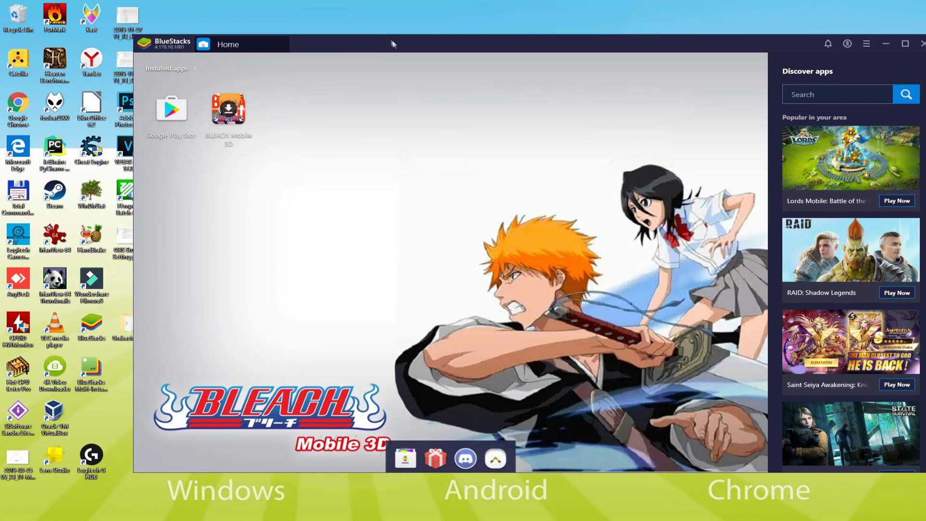
{"action": "left_click_drag", "start_coordinate": [394, 44], "coordinate": [331, 42]}
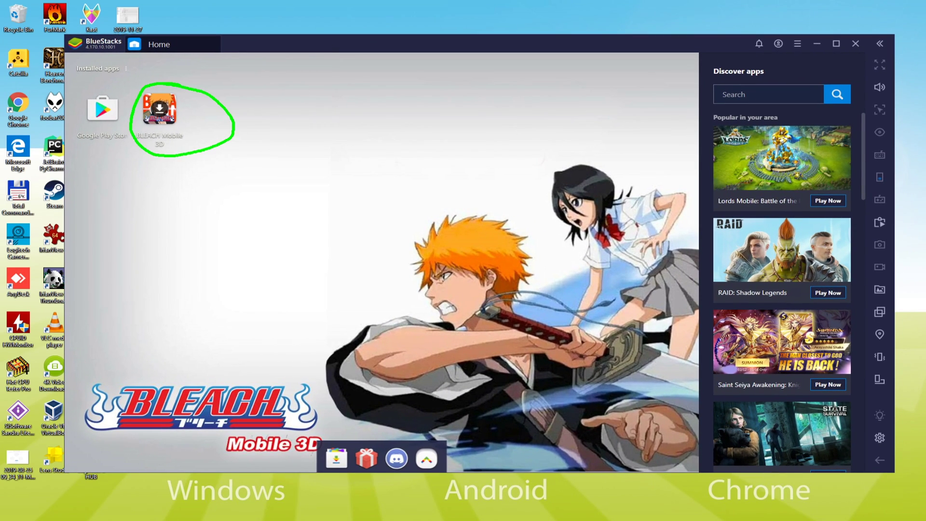
{"action": "left_click", "coordinate": [166, 119]}
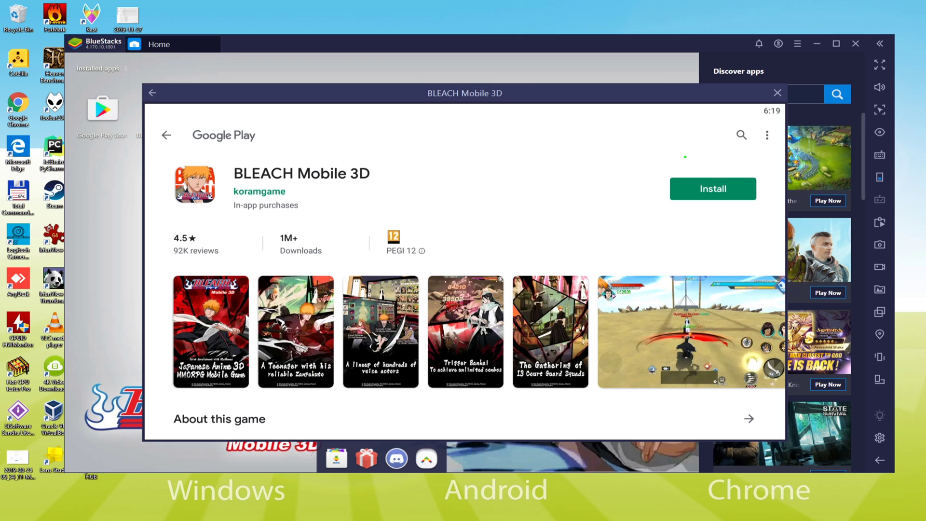
{"action": "mouse_move", "coordinate": [690, 159]}
{"action": "left_mouse_down"}
{"action": "mouse_move", "coordinate": [649, 174]}
{"action": "mouse_move", "coordinate": [784, 191]}
{"action": "mouse_move", "coordinate": [646, 168]}
{"action": "left_mouse_up"}
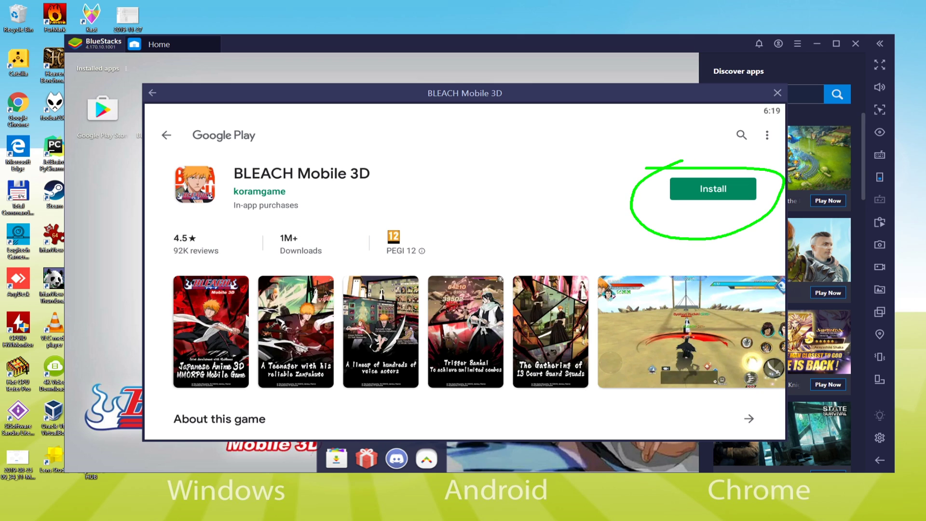
{"action": "left_click", "coordinate": [717, 190]}
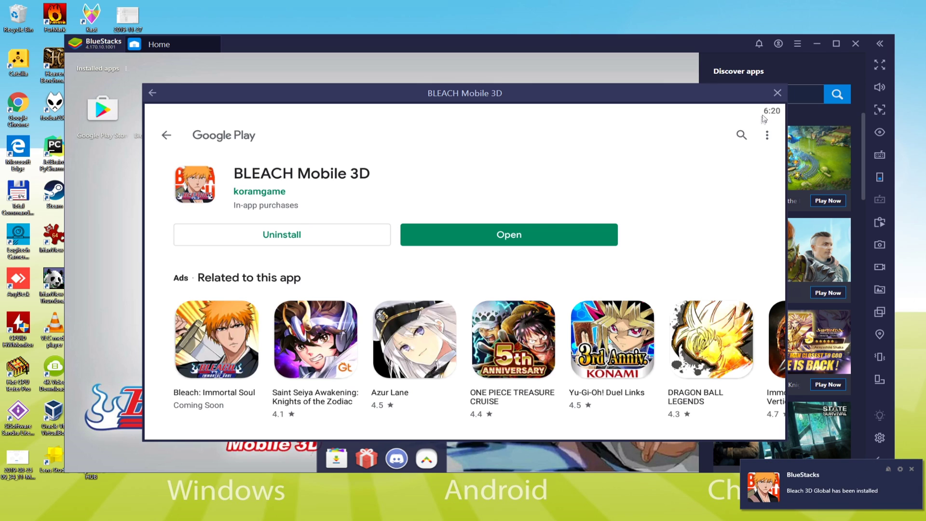
{"action": "left_click", "coordinate": [777, 93]}
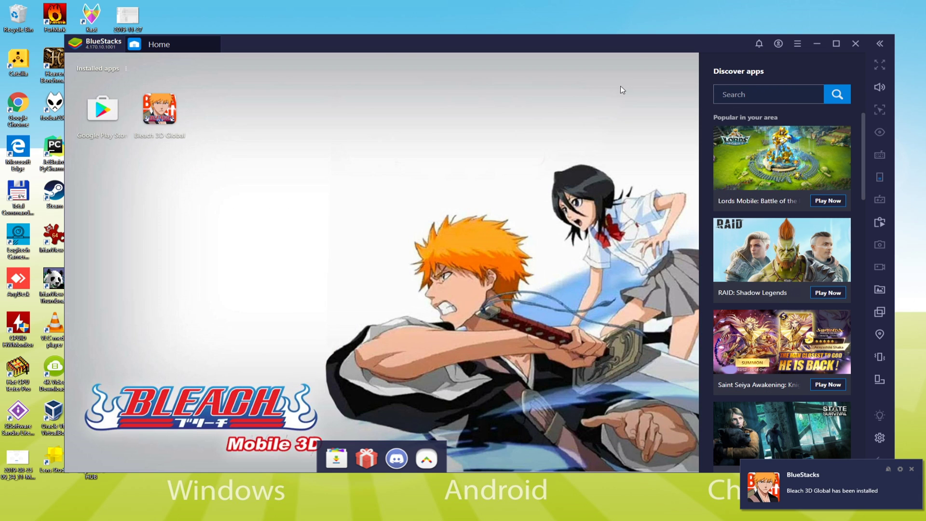
Step: Launch the installed Bleach 3D Global game and accept the download of its update patch
{"action": "left_click_drag", "start_coordinate": [324, 41], "coordinate": [405, 46]}
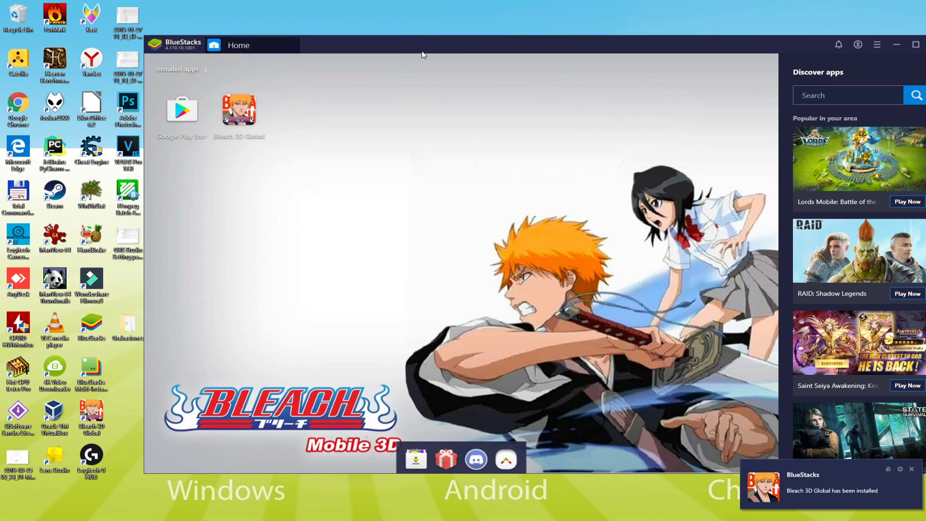
{"action": "left_click_drag", "start_coordinate": [422, 55], "coordinate": [319, 55]}
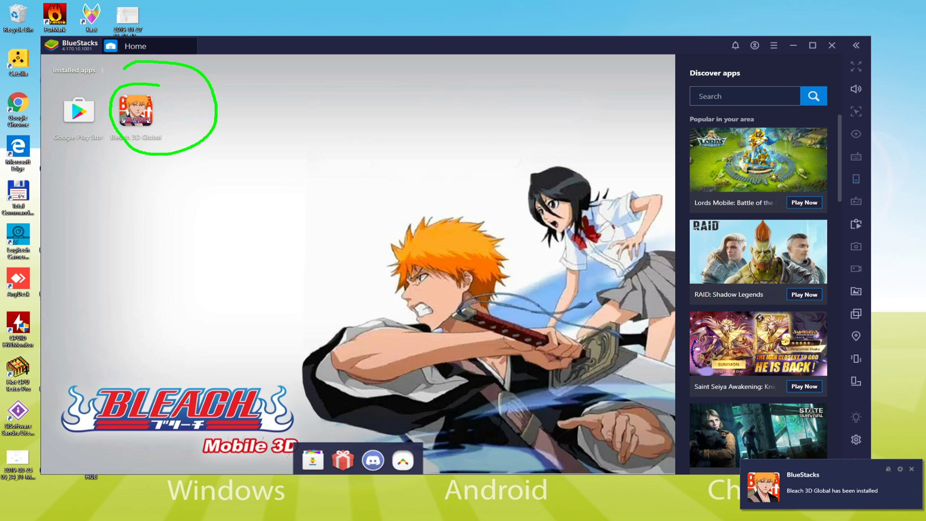
{"action": "left_click", "coordinate": [145, 113]}
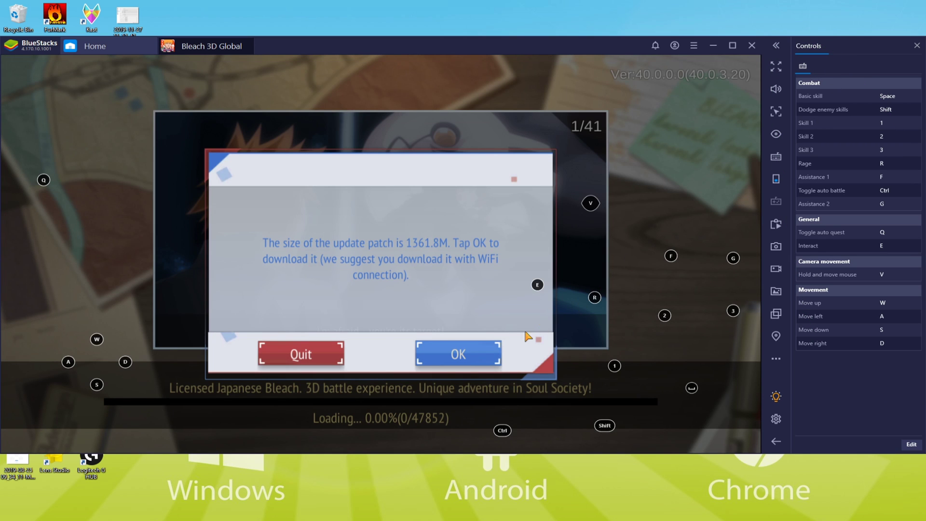
{"action": "left_click", "coordinate": [460, 352]}
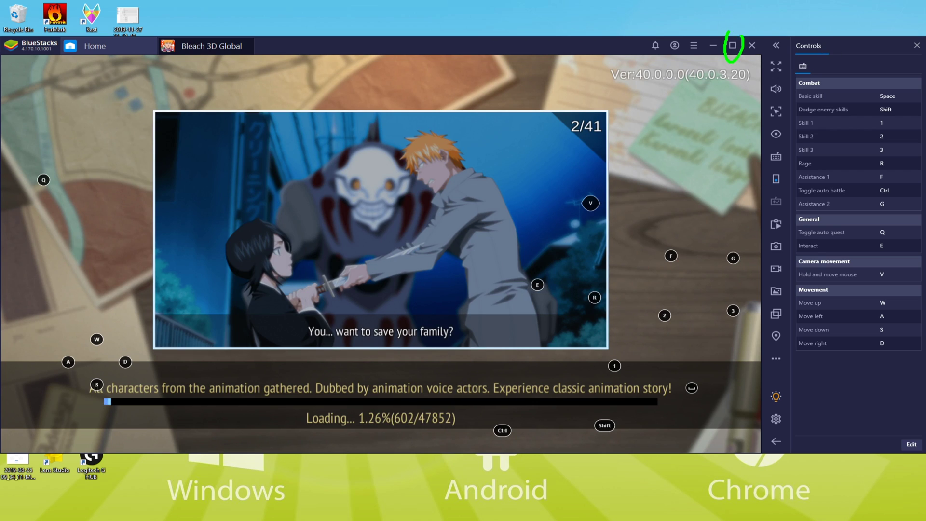
Step: Maximize the emulator window and restore it with its game controls list, and enter and exit full-screen mode
{"action": "left_click", "coordinate": [733, 46]}
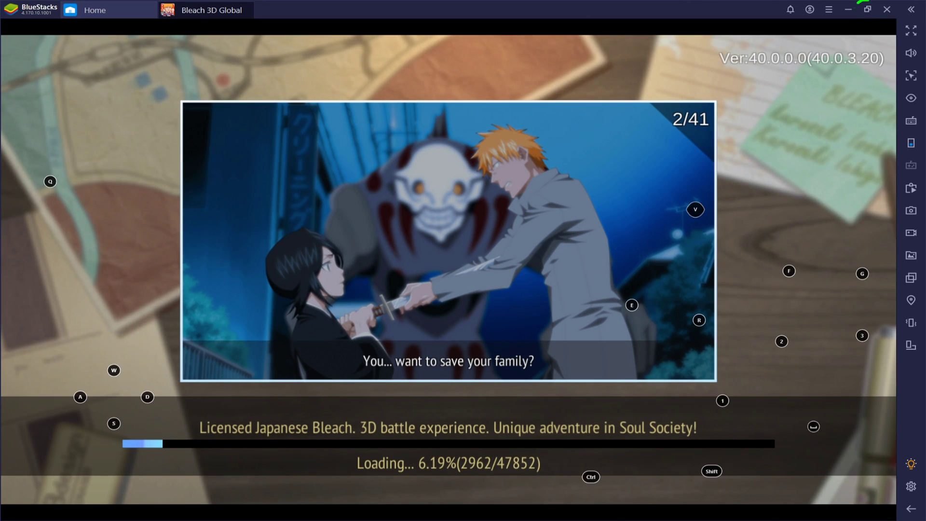
{"action": "left_click", "coordinate": [866, 11]}
{"action": "left_click", "coordinate": [776, 156]}
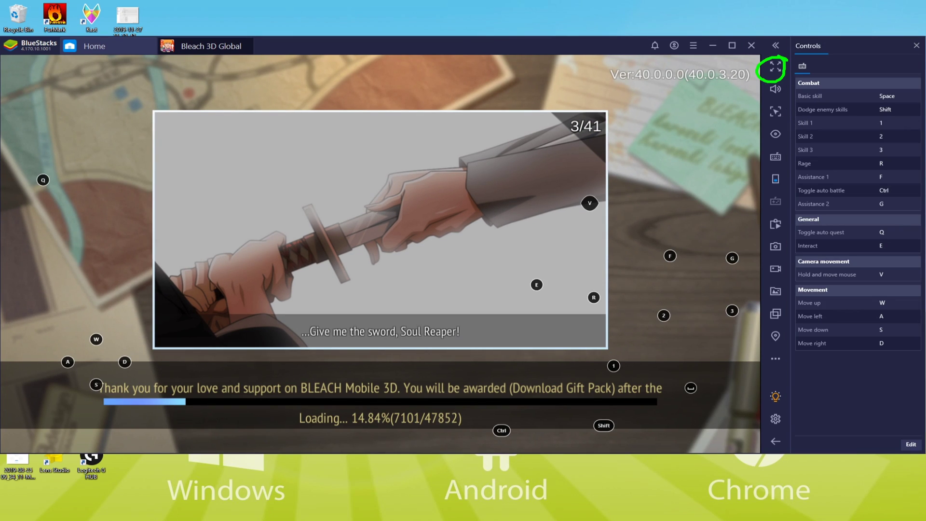
{"action": "left_click", "coordinate": [775, 67]}
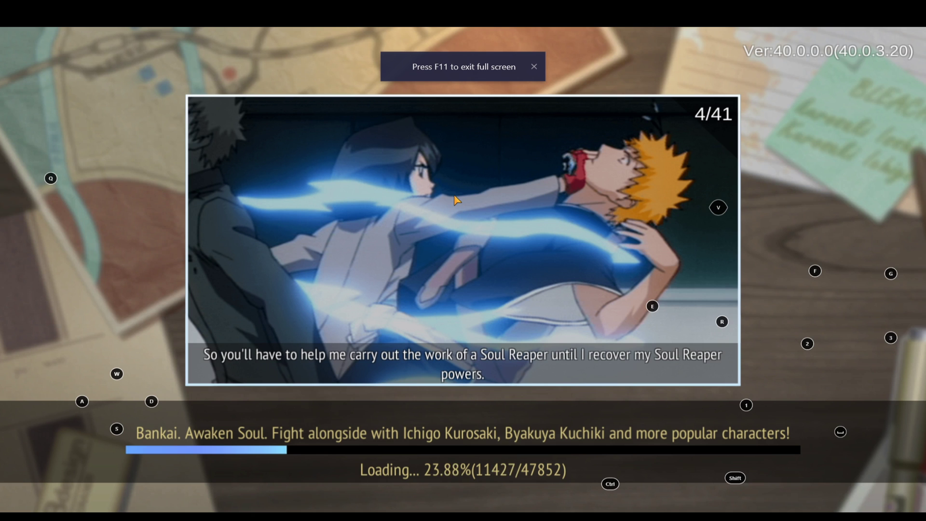
{"action": "key", "text": "F11"}
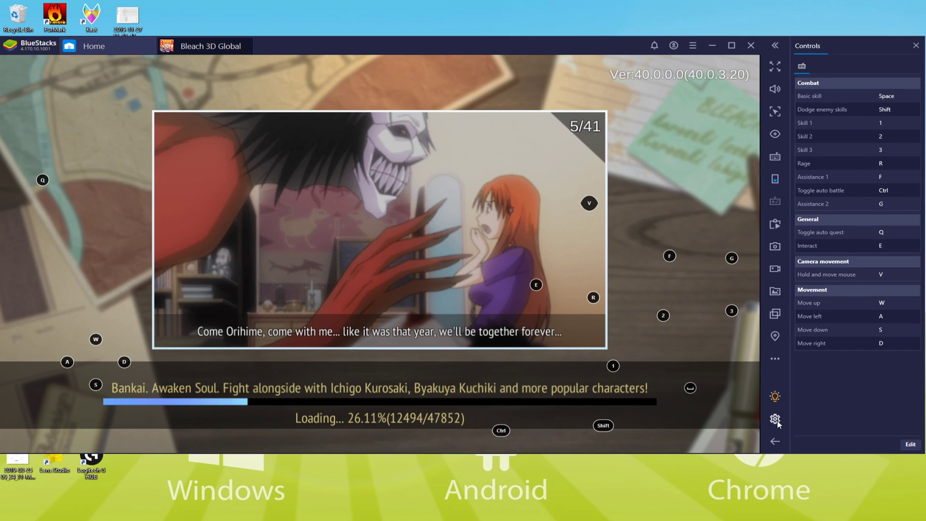
Step: Examine the language options in the emulator's preferences and close the settings
{"action": "left_click", "coordinate": [775, 419]}
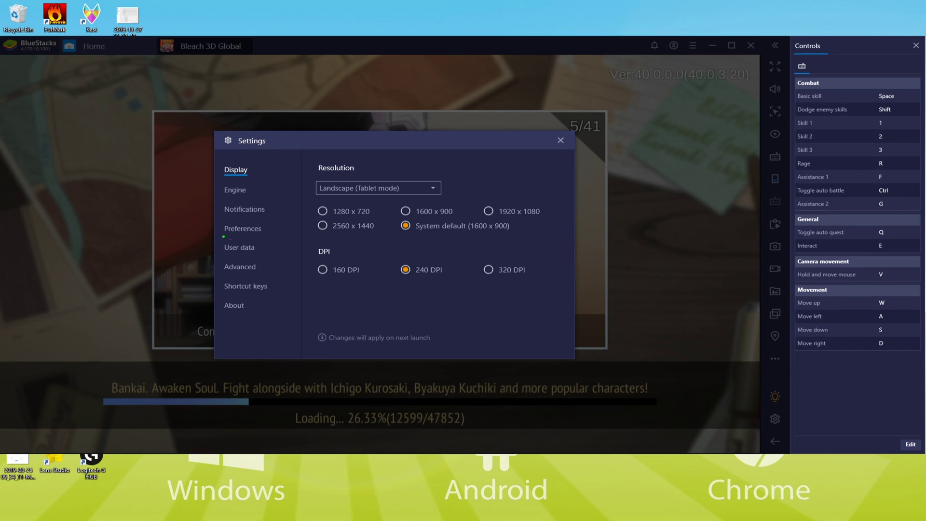
{"action": "left_click", "coordinate": [244, 231]}
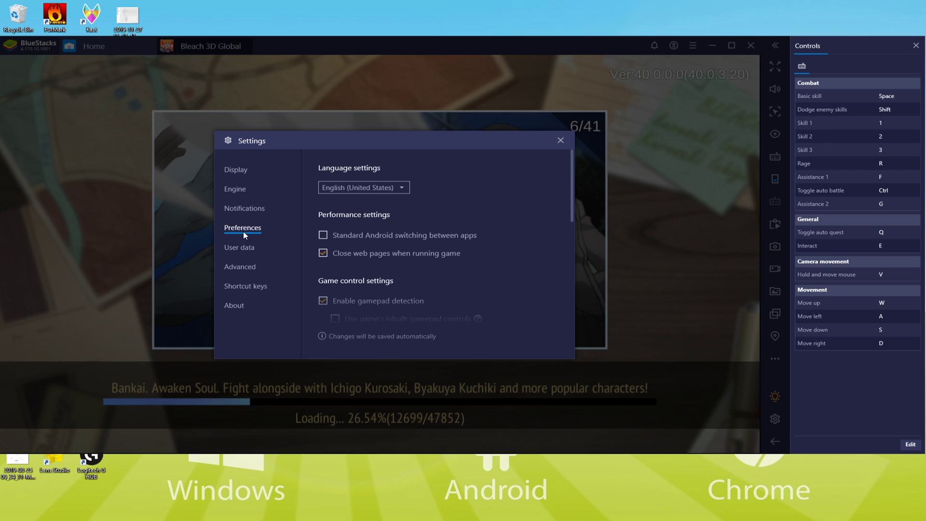
{"action": "left_click", "coordinate": [355, 185]}
{"action": "left_click", "coordinate": [459, 195]}
{"action": "left_click", "coordinate": [560, 141]}
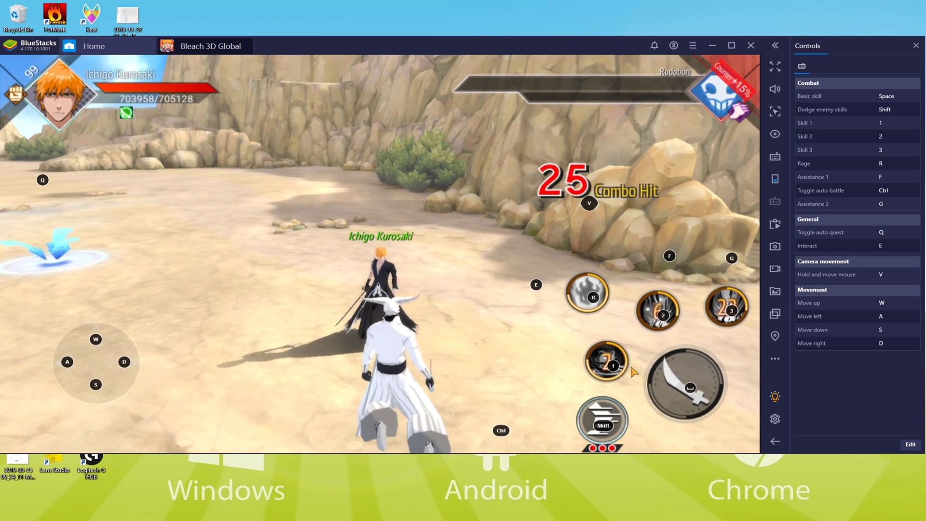
Step: Move Ichigo Kurosaki around the arena and try to use Skill 1
{"action": "key", "text": "w"}
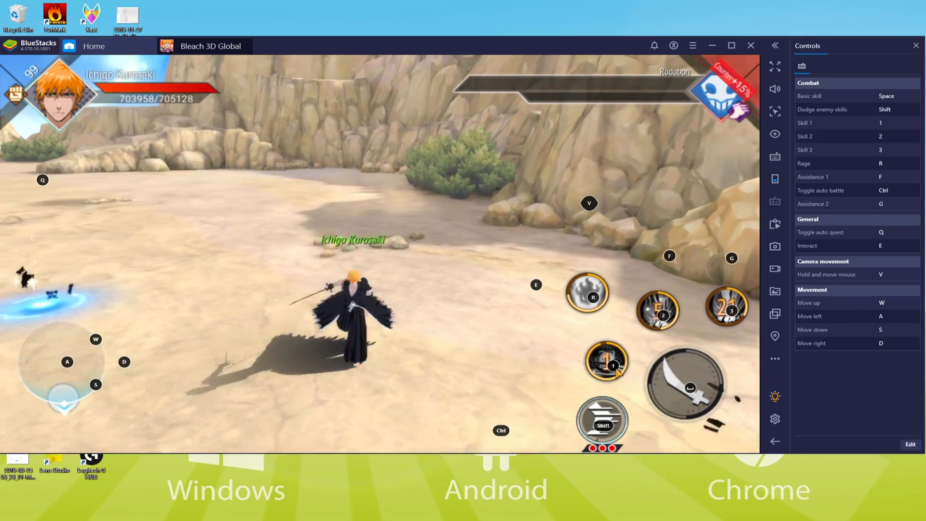
{"action": "key", "text": "a"}
{"action": "left_click", "coordinate": [617, 372]}
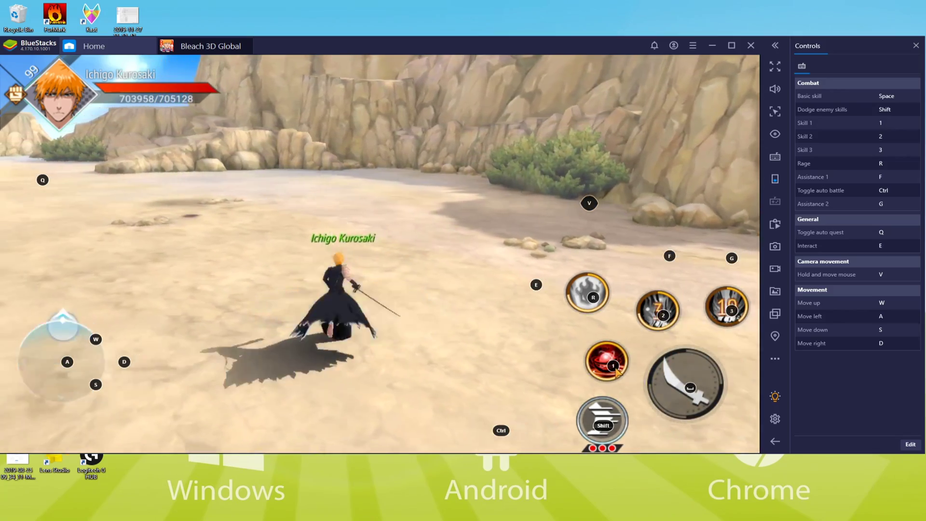